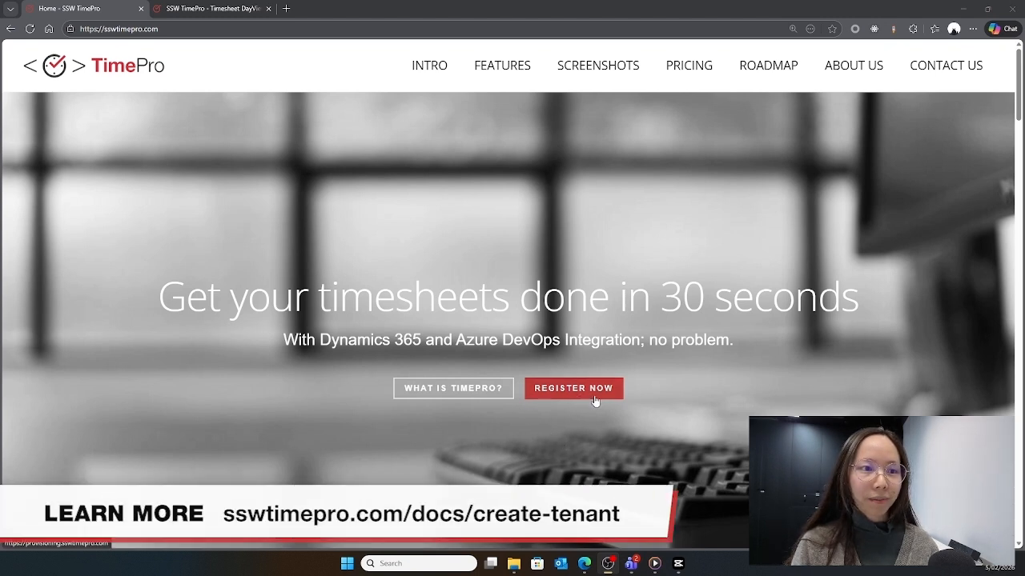
- Switch to the open timesheet site and open its Features page to check that the Invoice feature is active
{"action": "left_click", "coordinate": [209, 9]}
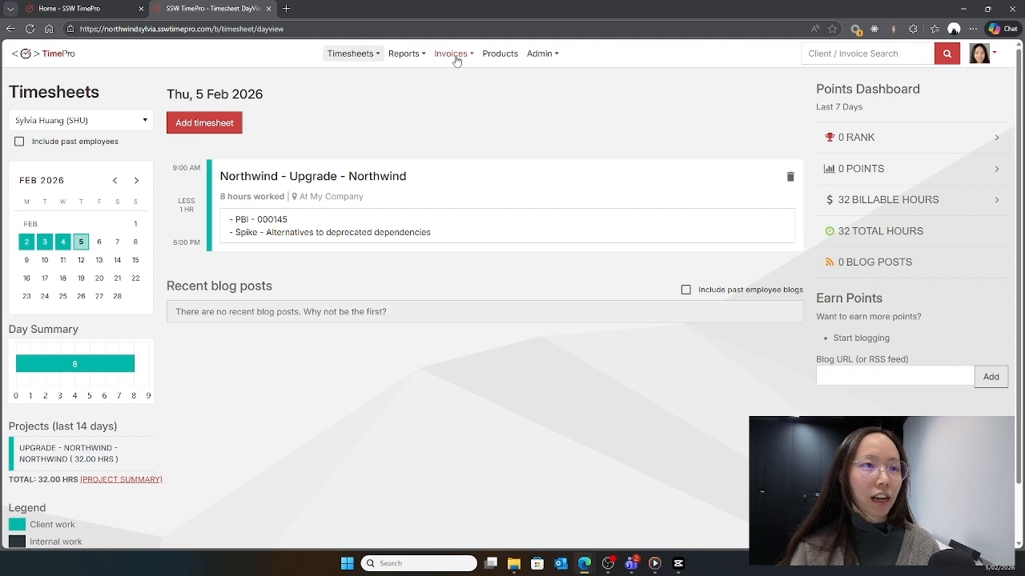
{"action": "left_click", "coordinate": [544, 61]}
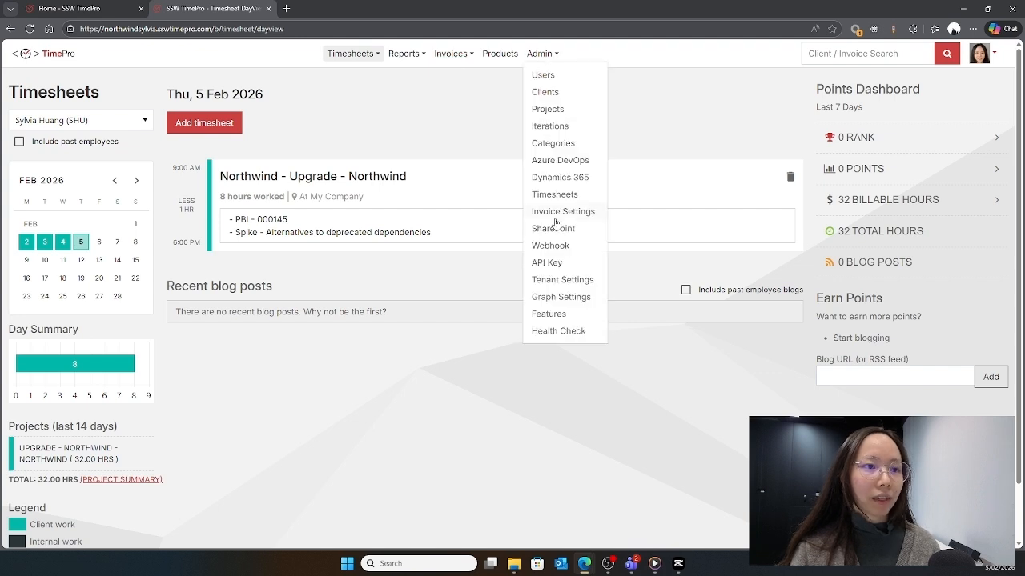
{"action": "left_click", "coordinate": [562, 313]}
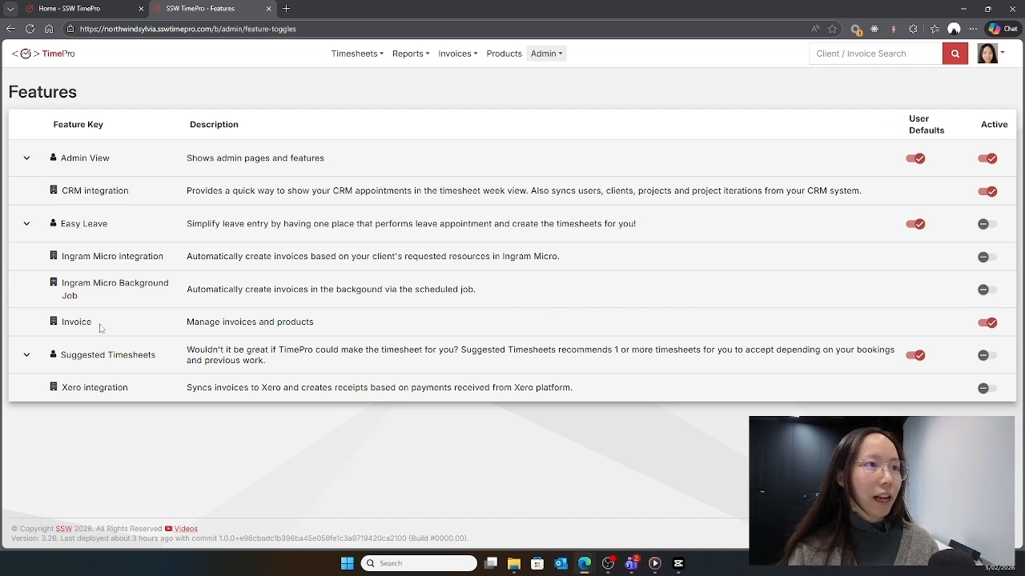
- Start a new invoice for the client Northwind (NWIND)
{"action": "left_click", "coordinate": [459, 60]}
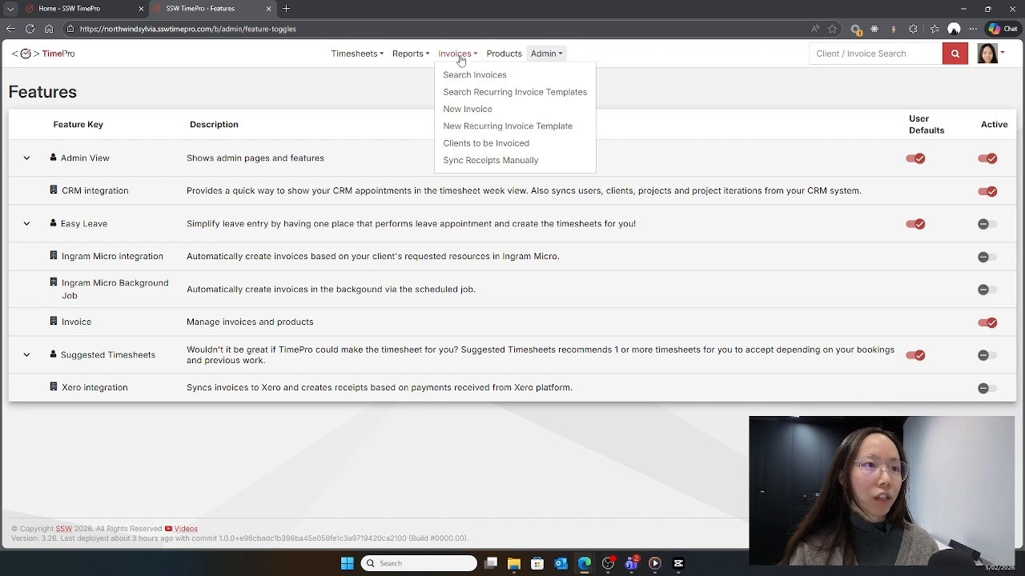
{"action": "left_click", "coordinate": [506, 113]}
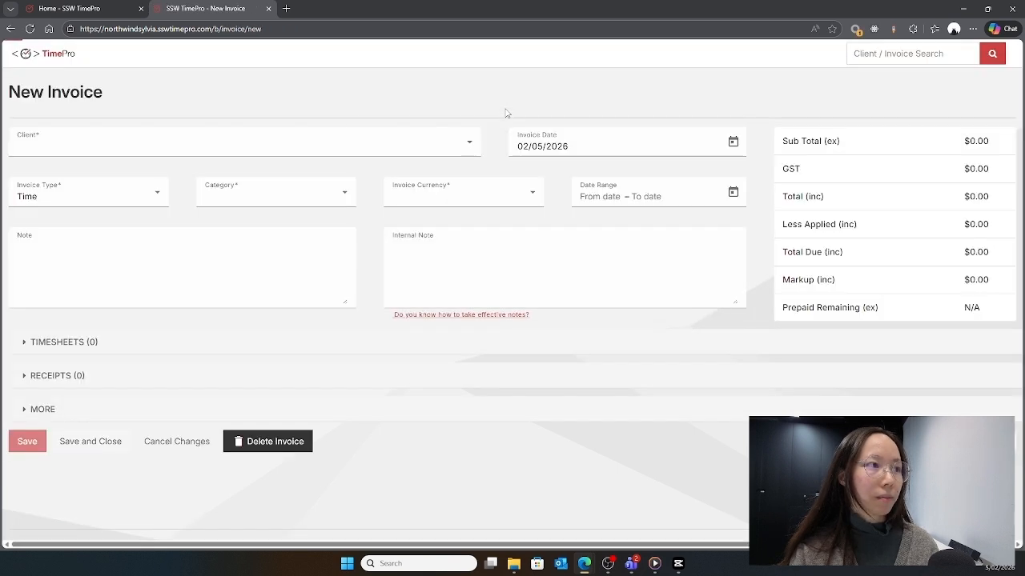
{"action": "left_click", "coordinate": [469, 141]}
{"action": "left_click", "coordinate": [427, 204]}
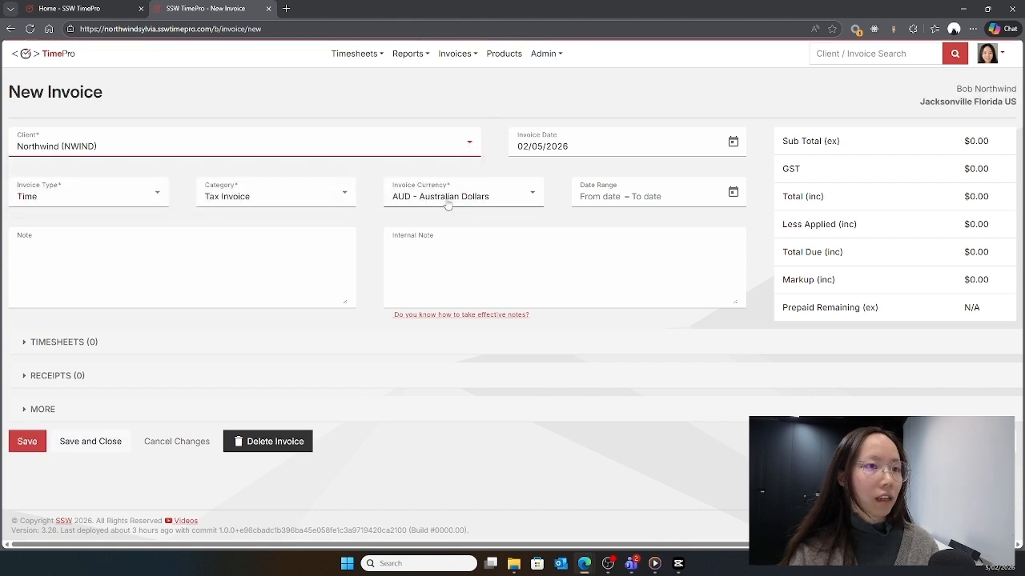
- Set the invoice's date range to 02/02/2026 – 02/05/2026 and save the invoice
{"action": "left_click", "coordinate": [733, 193]}
{"action": "left_click", "coordinate": [607, 297]}
{"action": "left_click", "coordinate": [671, 297]}
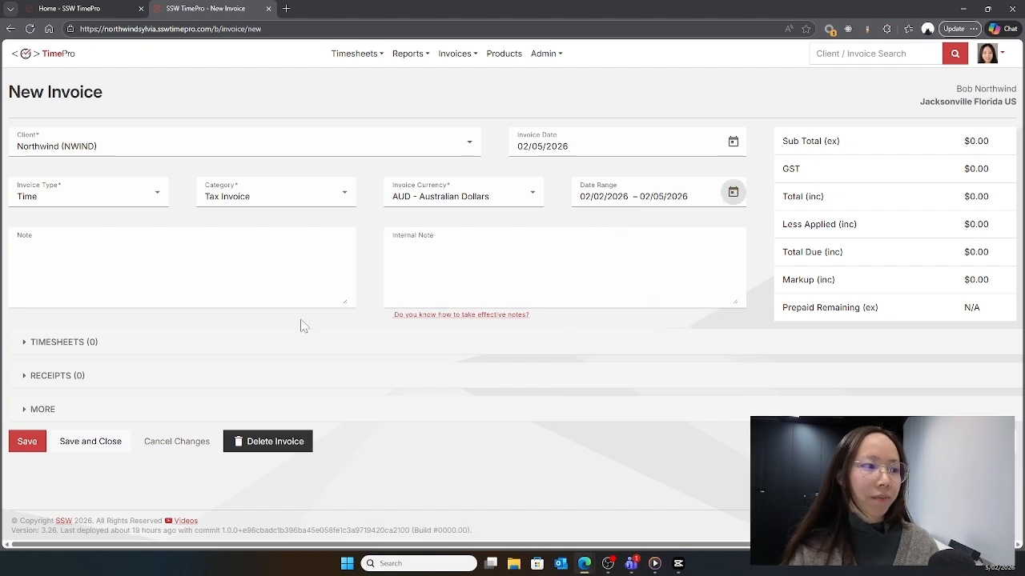
{"action": "left_click", "coordinate": [26, 441]}
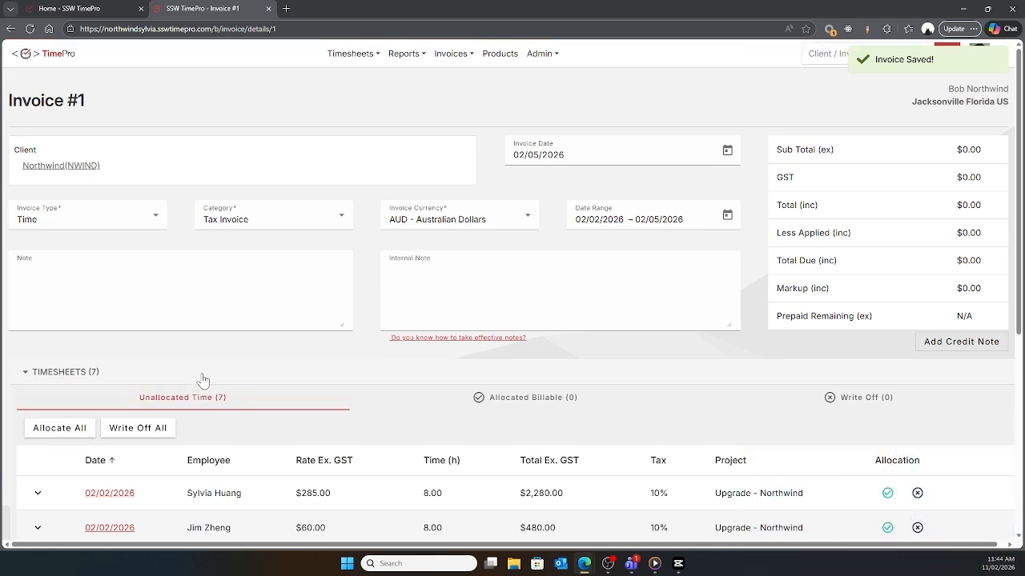
- Allocate all unallocated timesheets to the invoice and review the allocated billable entries
{"action": "scroll", "coordinate": [202, 380], "scroll_direction": "down", "scroll_amount": 3}
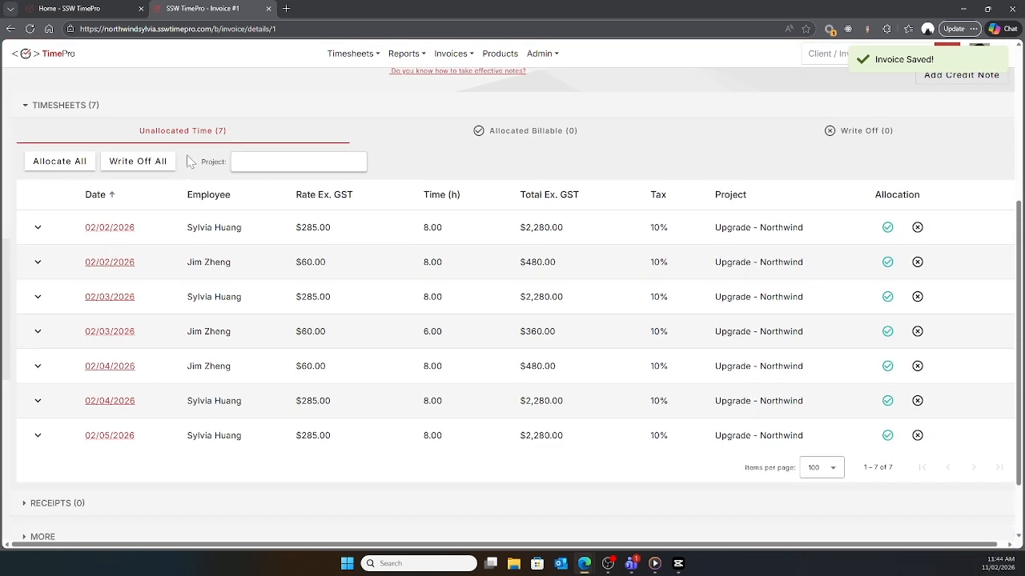
{"action": "scroll", "coordinate": [256, 184], "scroll_direction": "up", "scroll_amount": 3}
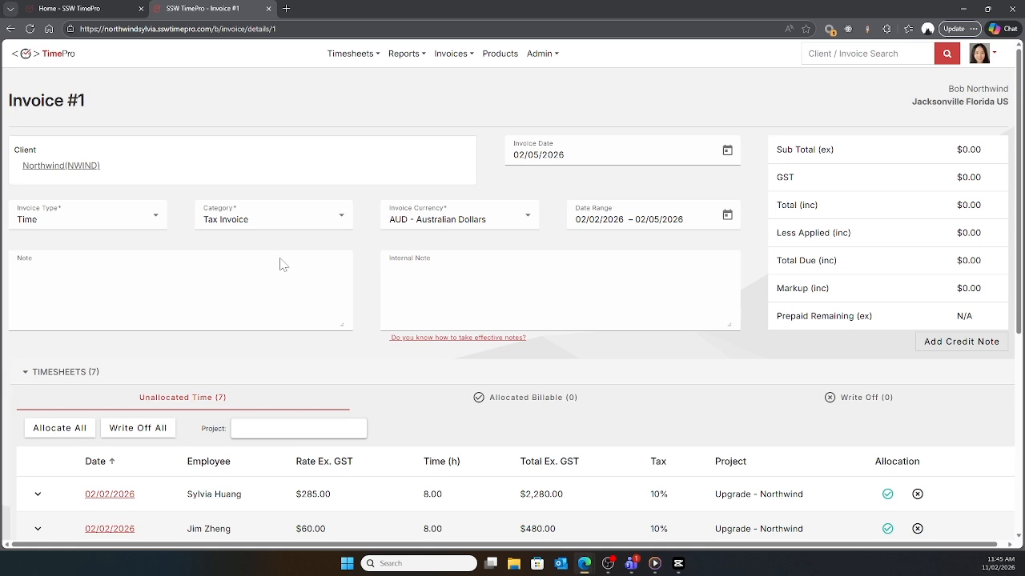
{"action": "left_click", "coordinate": [70, 434]}
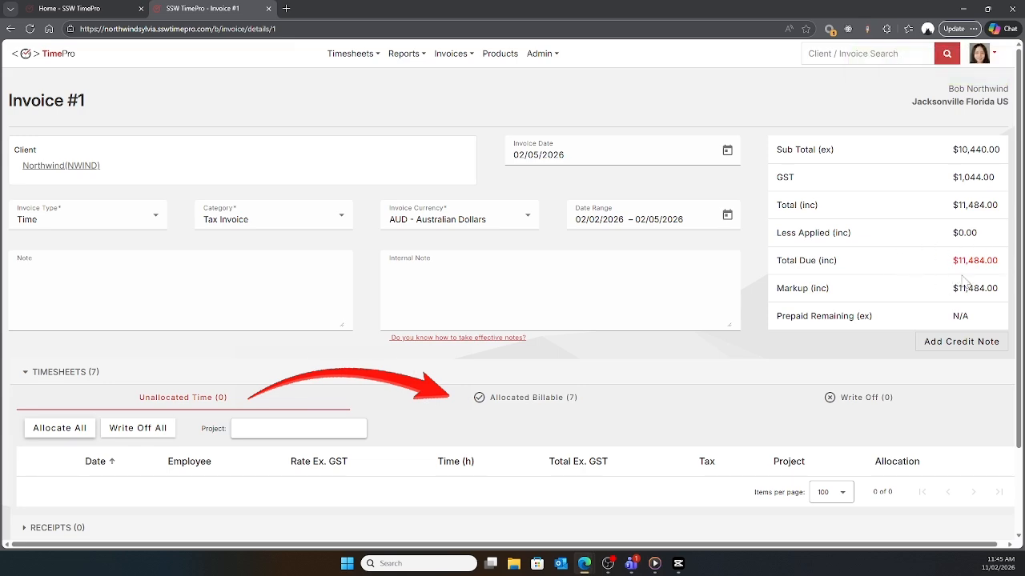
{"action": "left_click", "coordinate": [570, 407]}
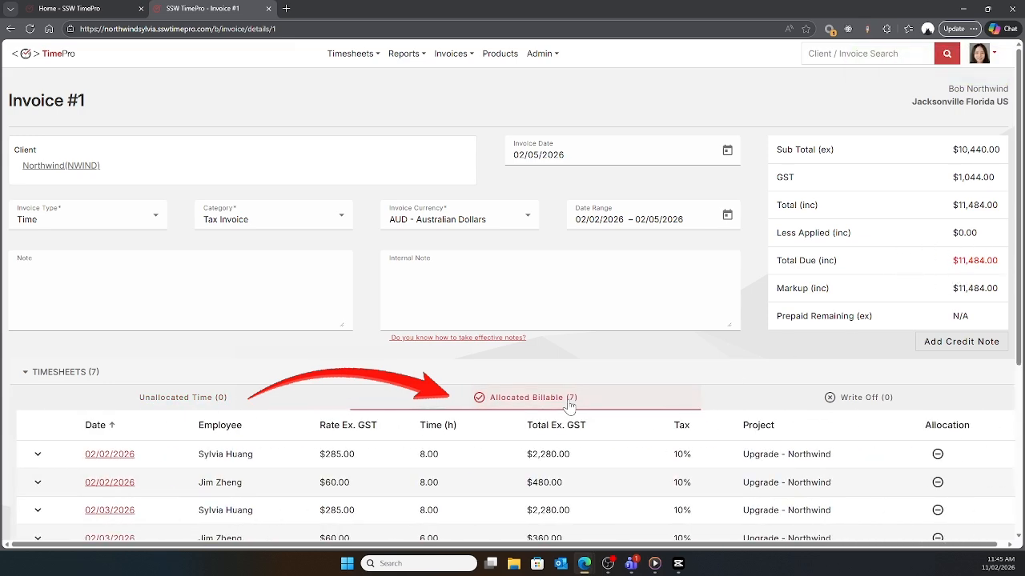
{"action": "scroll", "coordinate": [569, 406], "scroll_direction": "down", "scroll_amount": 2}
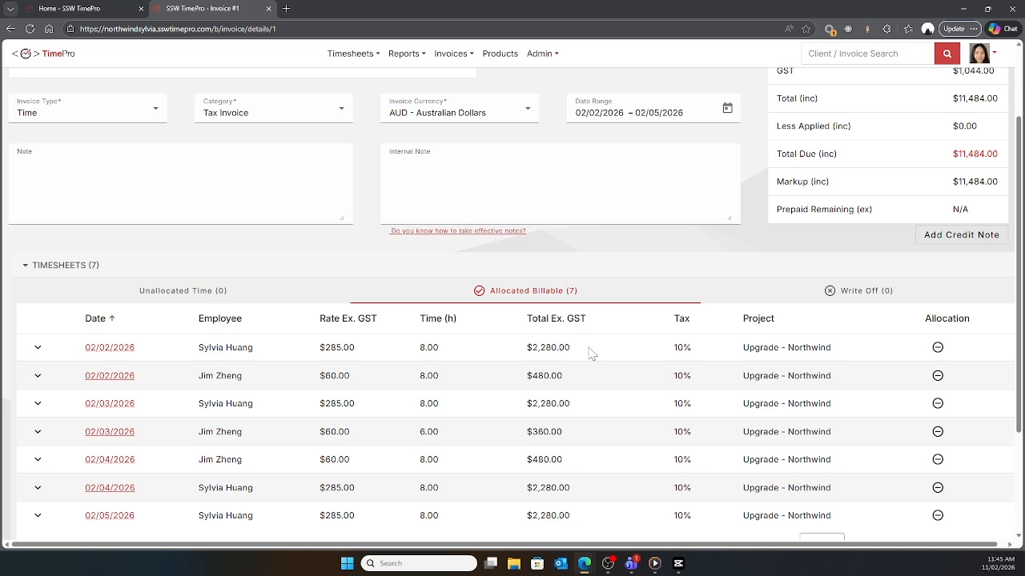
{"action": "scroll", "coordinate": [589, 353], "scroll_direction": "down", "scroll_amount": 3}
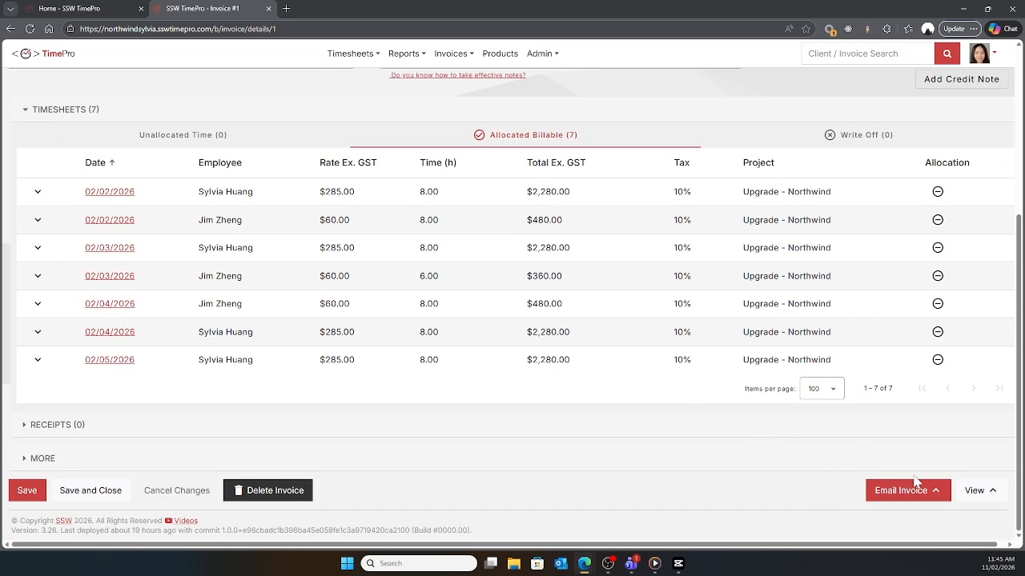
- View the invoice as a PDF with the 020_ClientInvoice template, review its charged time entries, and close it
{"action": "left_click", "coordinate": [984, 500]}
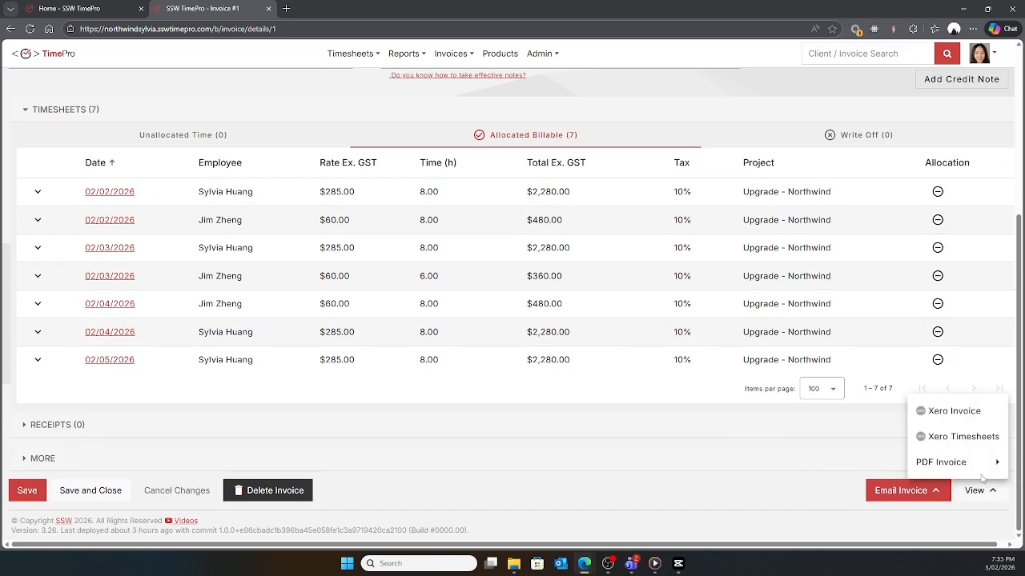
{"action": "mouse_move", "coordinate": [976, 476]}
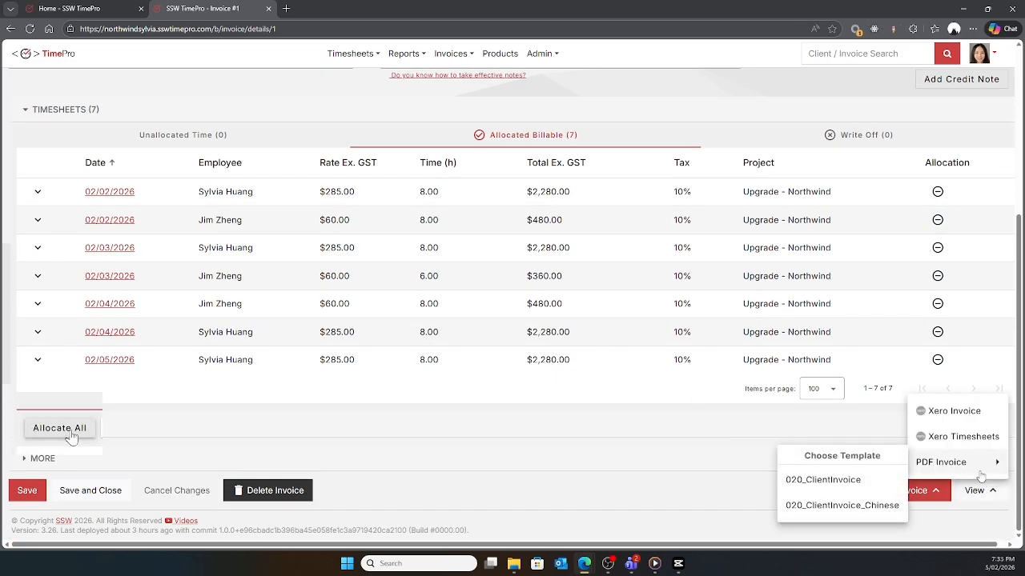
{"action": "left_click", "coordinate": [894, 481]}
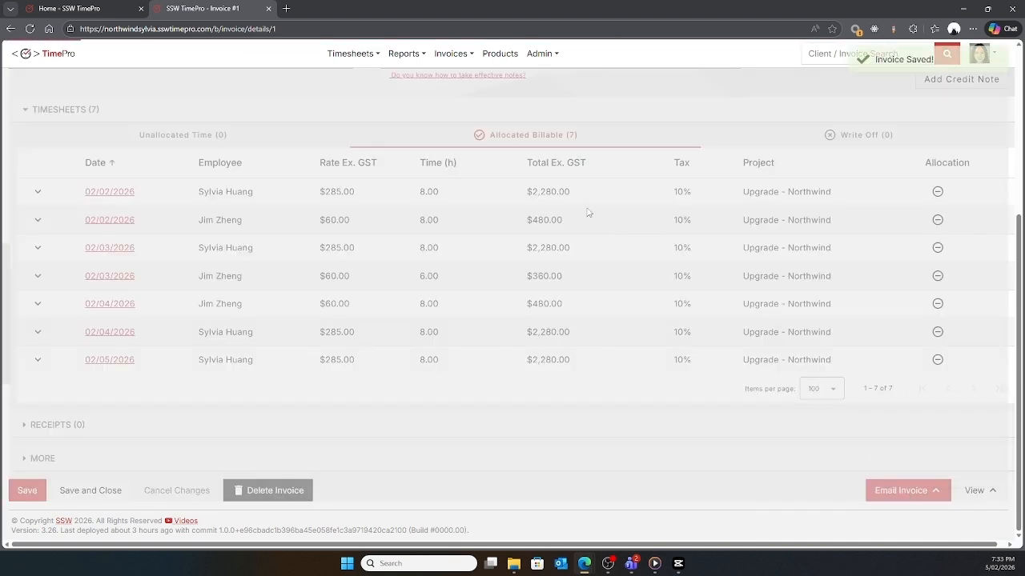
{"action": "scroll", "coordinate": [640, 191], "scroll_direction": "down", "scroll_amount": 2}
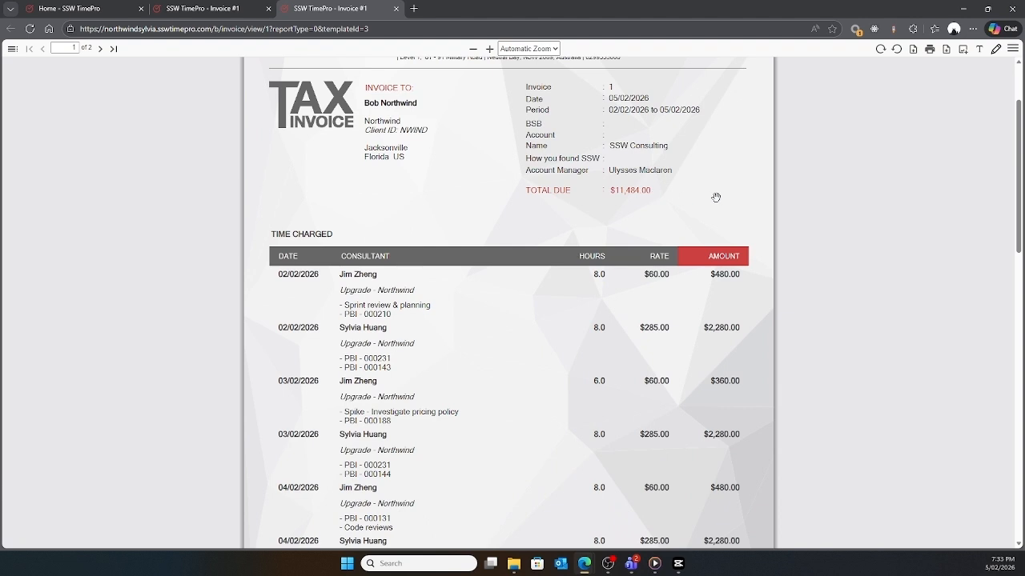
{"action": "scroll", "coordinate": [716, 196], "scroll_direction": "down", "scroll_amount": 2}
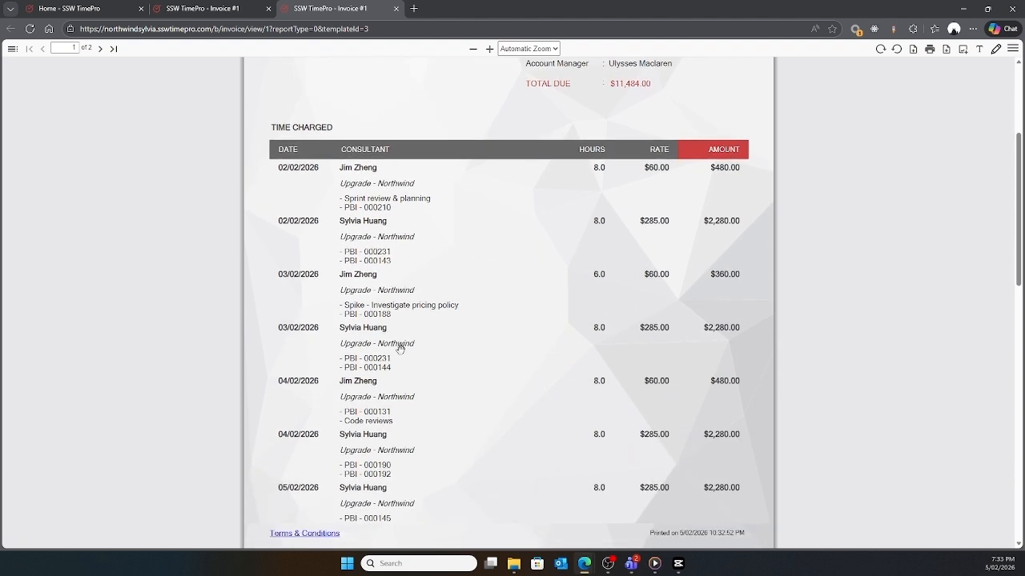
{"action": "scroll", "coordinate": [654, 309], "scroll_direction": "up", "scroll_amount": 2}
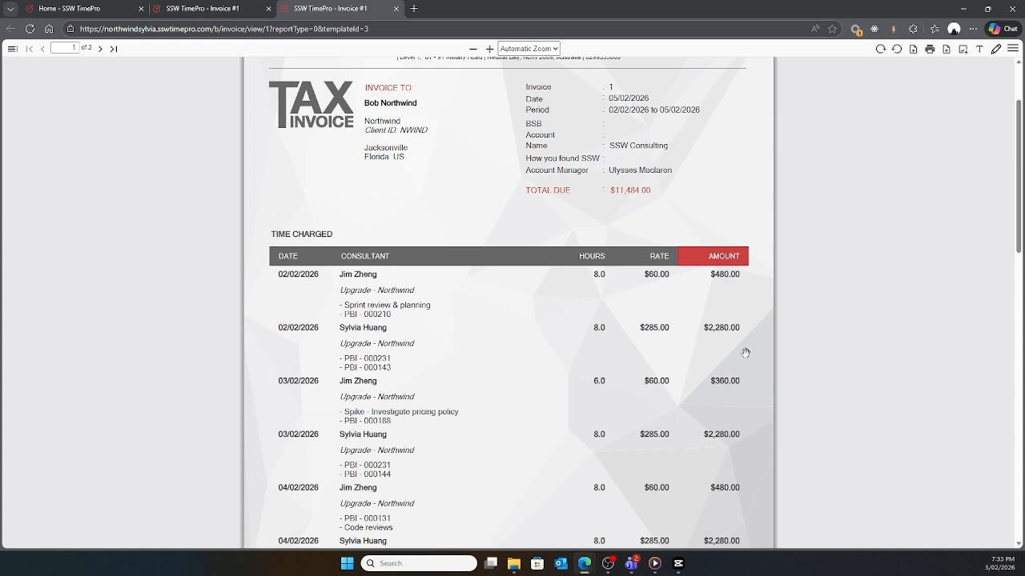
{"action": "left_click", "coordinate": [395, 9]}
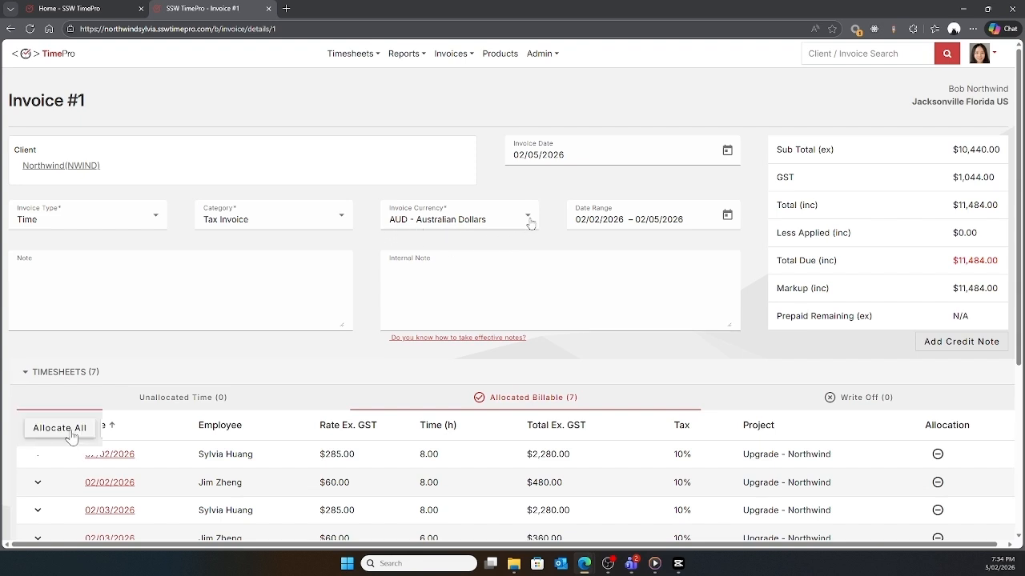
- Open currency management from the invoice's currency options and go to the Currencies section of the invoice settings
{"action": "left_click", "coordinate": [530, 223]}
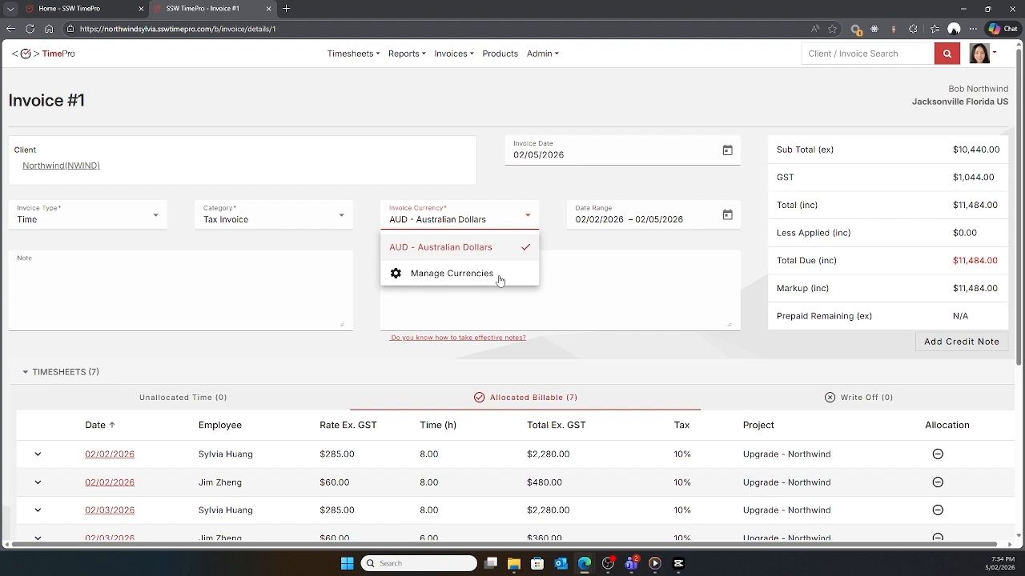
{"action": "left_click", "coordinate": [451, 273]}
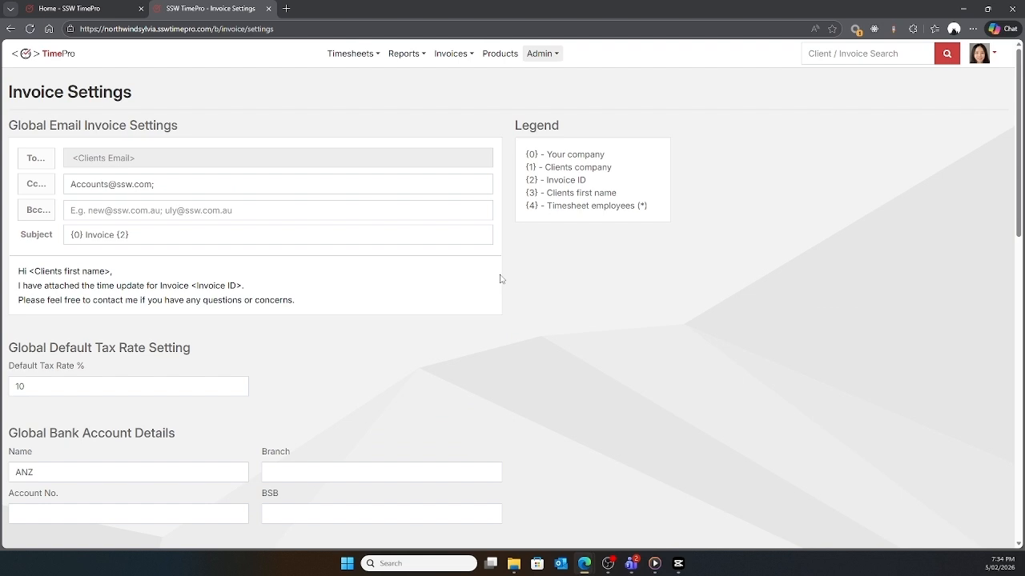
{"action": "left_click", "coordinate": [542, 54]}
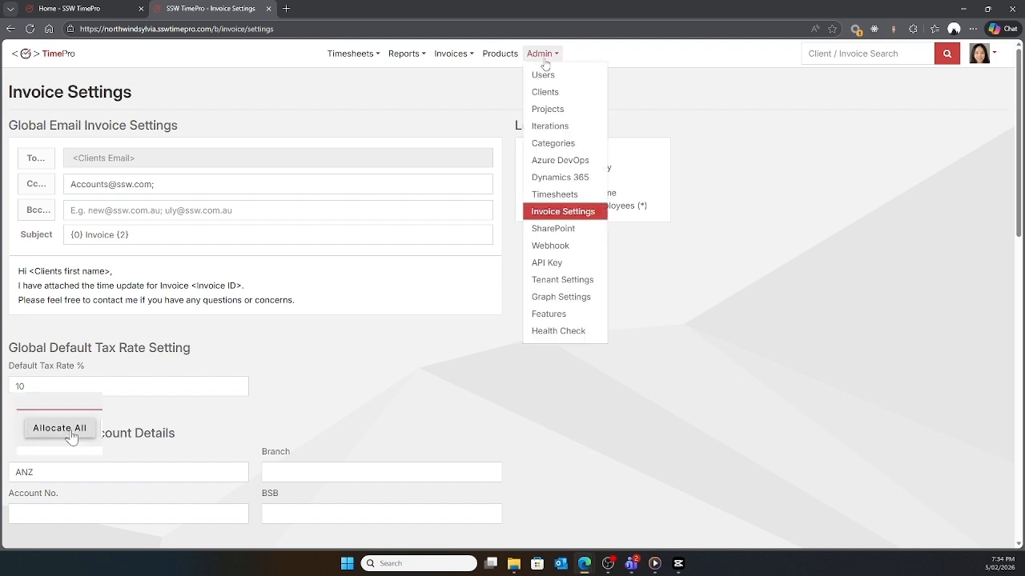
{"action": "left_click", "coordinate": [751, 229]}
{"action": "scroll", "coordinate": [703, 249], "scroll_direction": "down", "scroll_amount": 10}
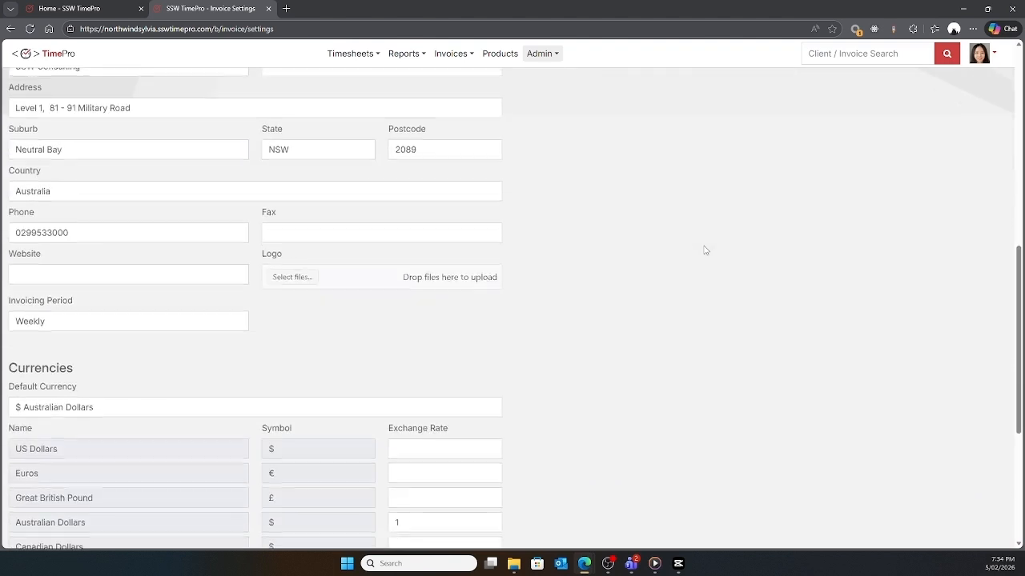
{"action": "scroll", "coordinate": [703, 249], "scroll_direction": "down", "scroll_amount": 1}
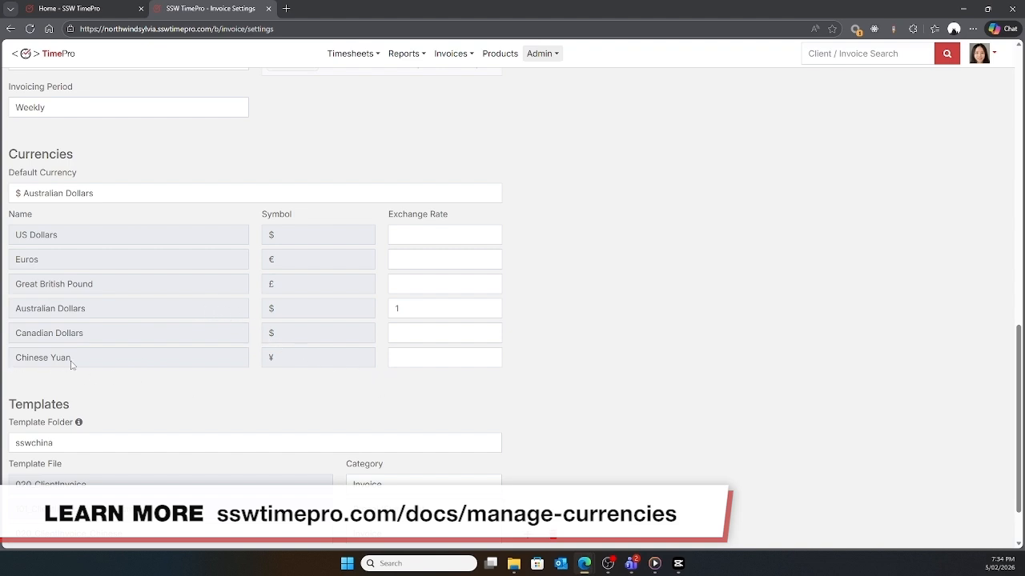
- Set the Chinese Yuan exchange rate to 5 and save the invoice settings
{"action": "left_click", "coordinate": [403, 357]}
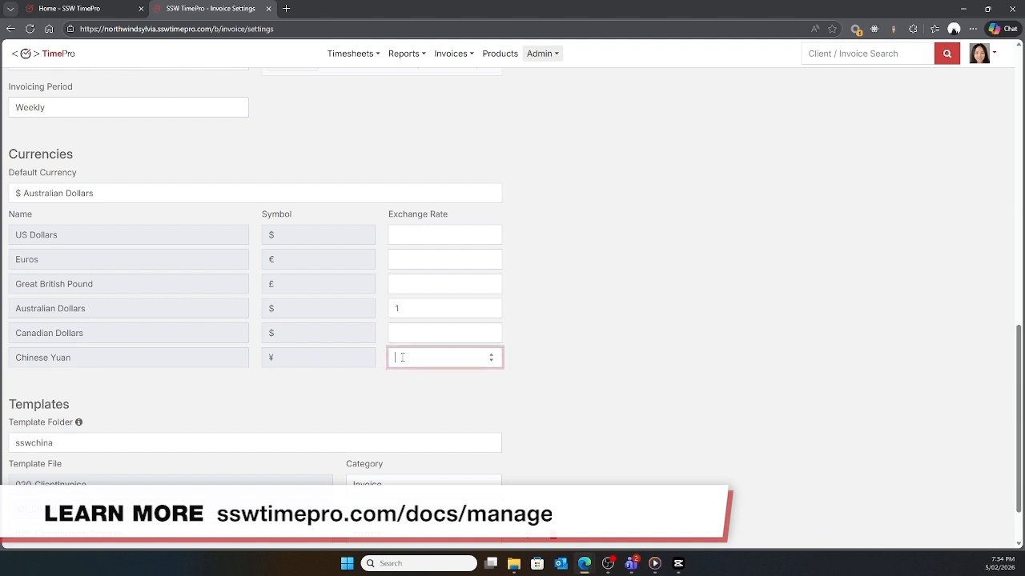
{"action": "type", "text": "5"}
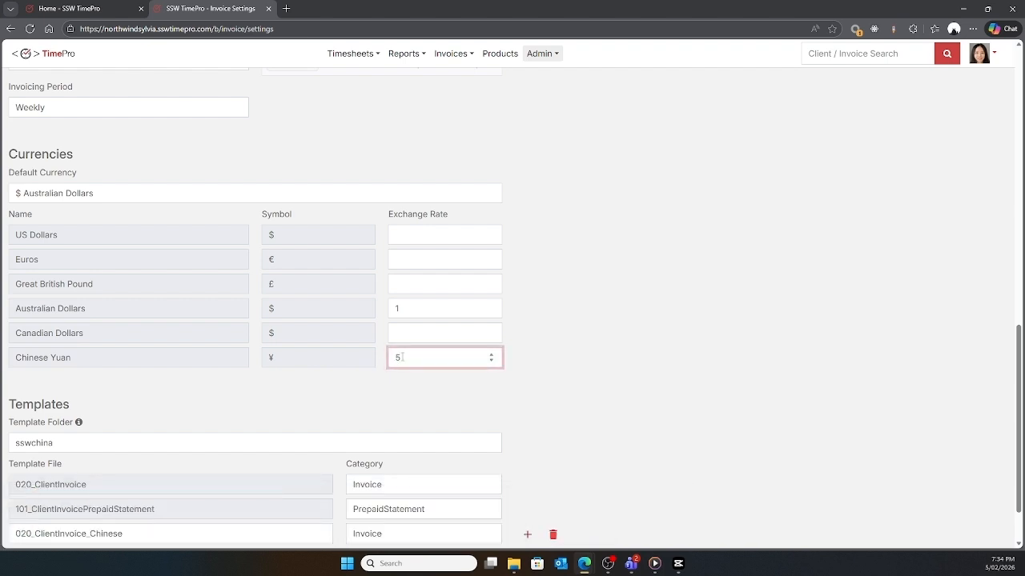
{"action": "left_click", "coordinate": [579, 371]}
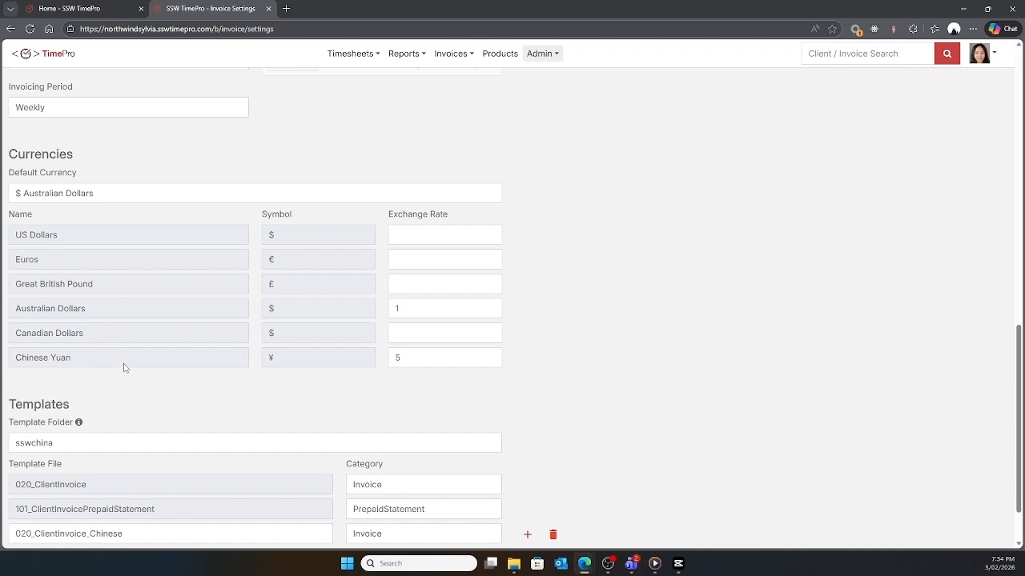
{"action": "scroll", "coordinate": [124, 364], "scroll_direction": "down", "scroll_amount": 1}
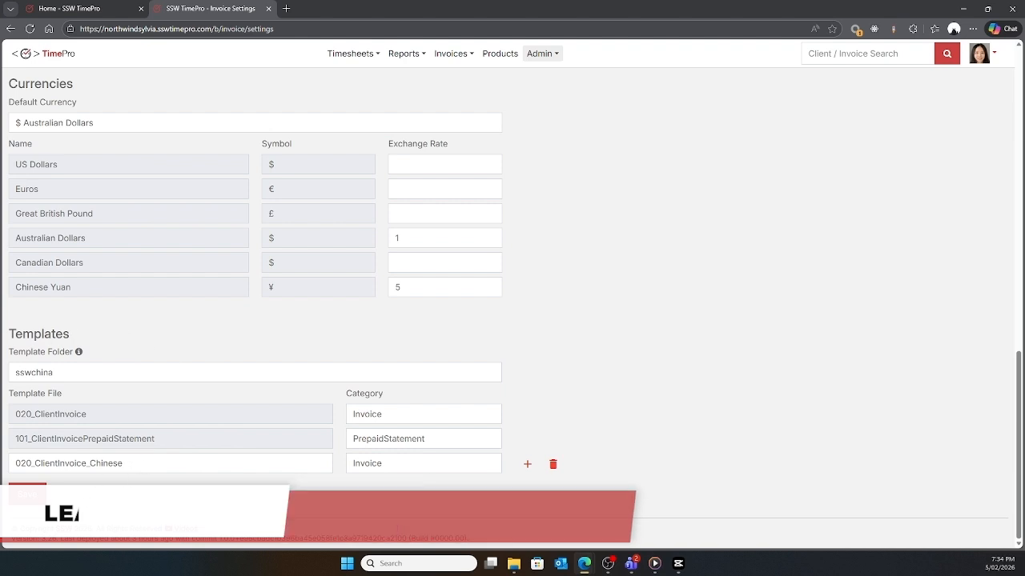
{"action": "left_click", "coordinate": [35, 502]}
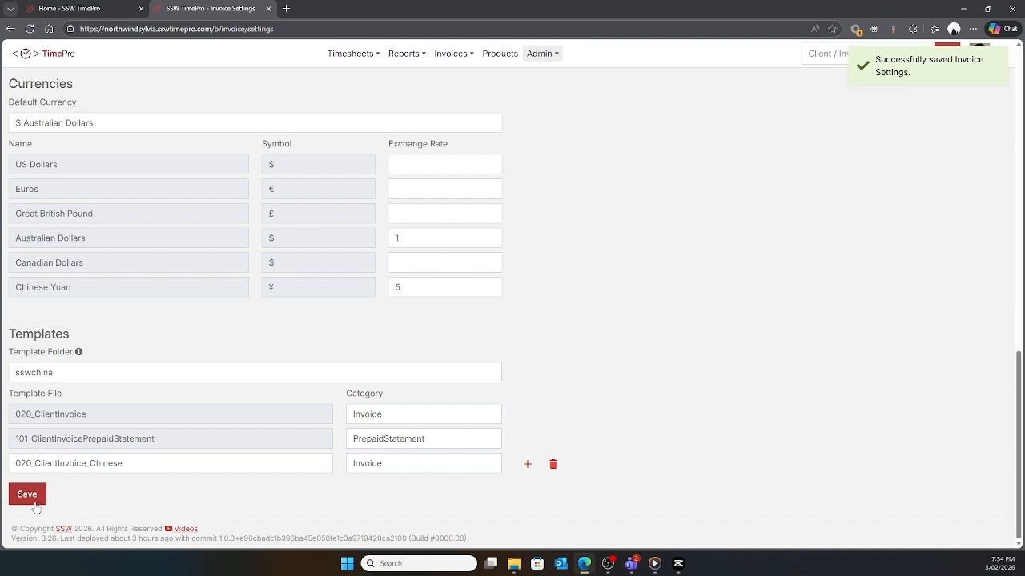
- Open Northwind's time invoice from the invoice search and set its invoice currency to CNY - Chinese Yuan
{"action": "left_click", "coordinate": [444, 57]}
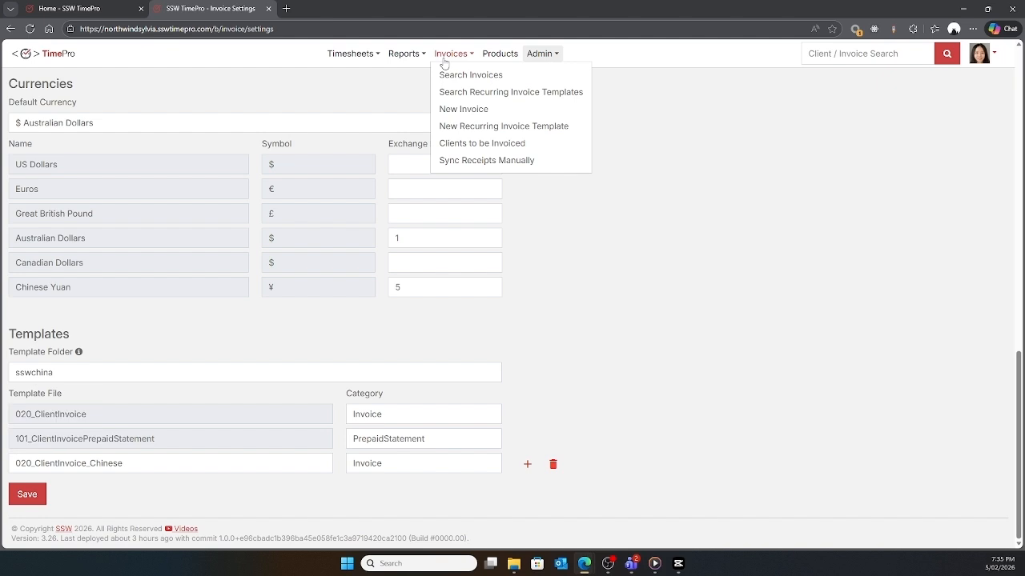
{"action": "left_click", "coordinate": [444, 76]}
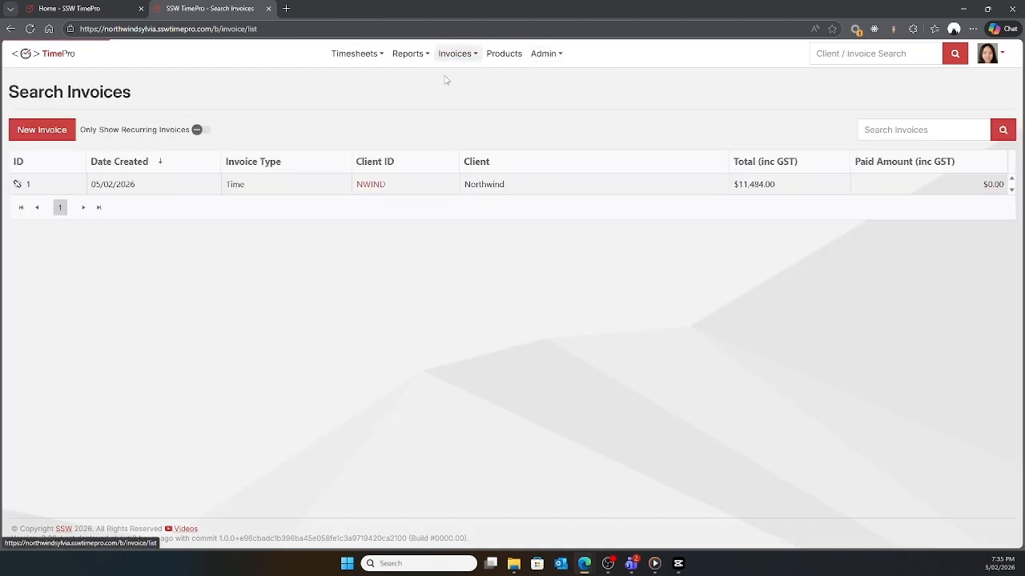
{"action": "left_click", "coordinate": [132, 192]}
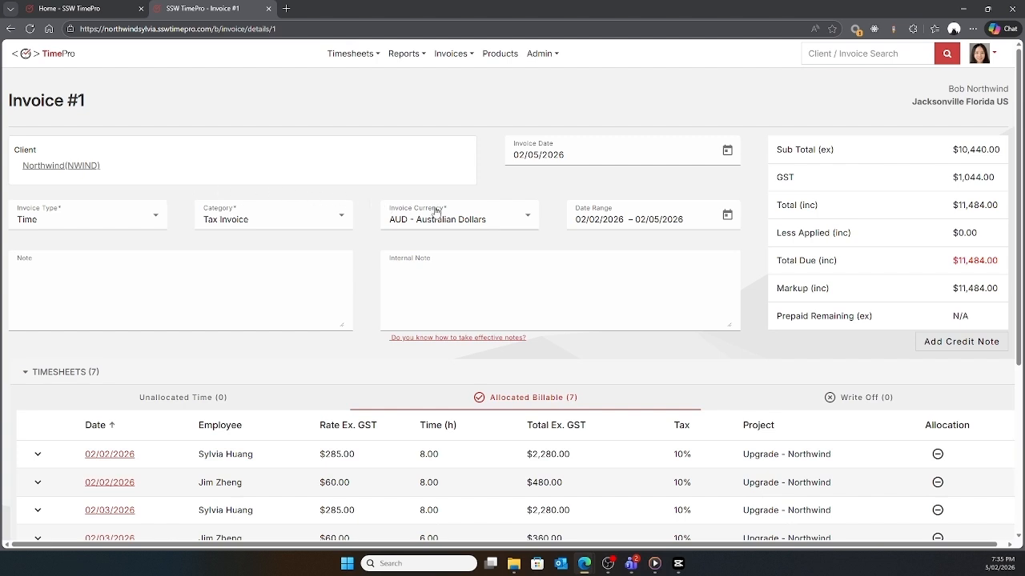
{"action": "left_click", "coordinate": [520, 218]}
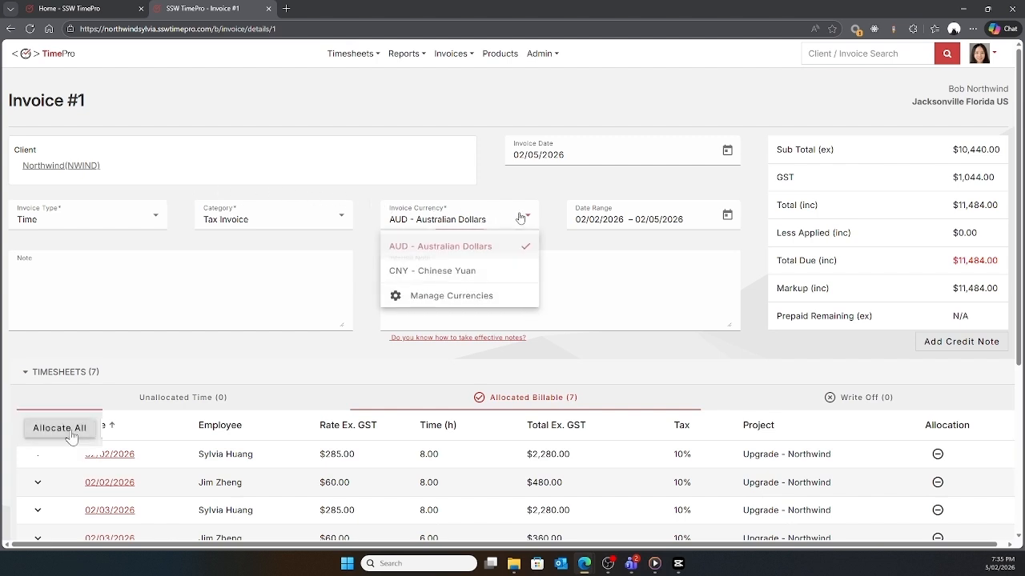
{"action": "left_click", "coordinate": [512, 277]}
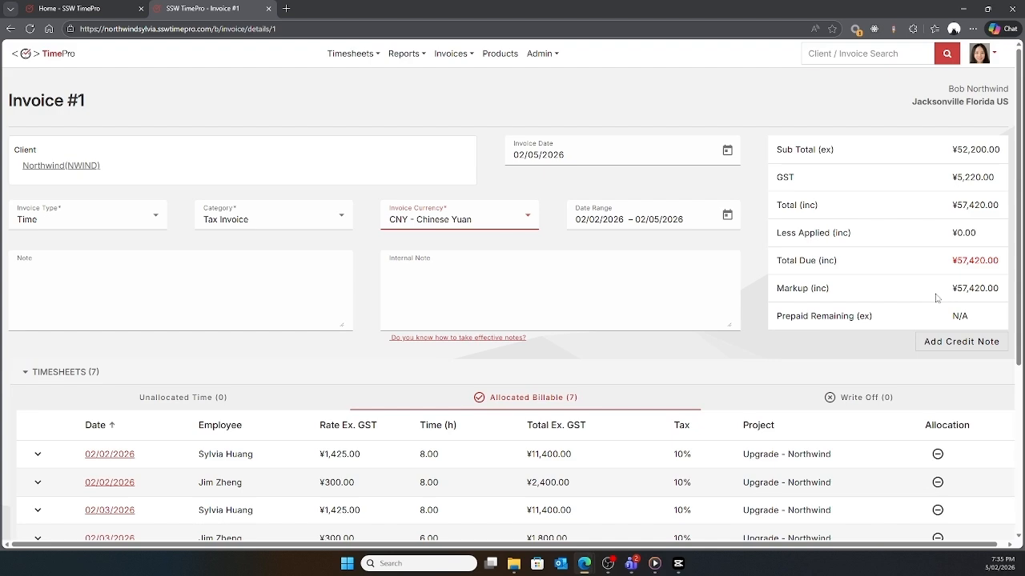
- Check the invoice's allocated billable timesheets and view the invoice as a PDF with the 020_ClientInvoice_Chinese template
{"action": "scroll", "coordinate": [880, 296], "scroll_direction": "down", "scroll_amount": 2}
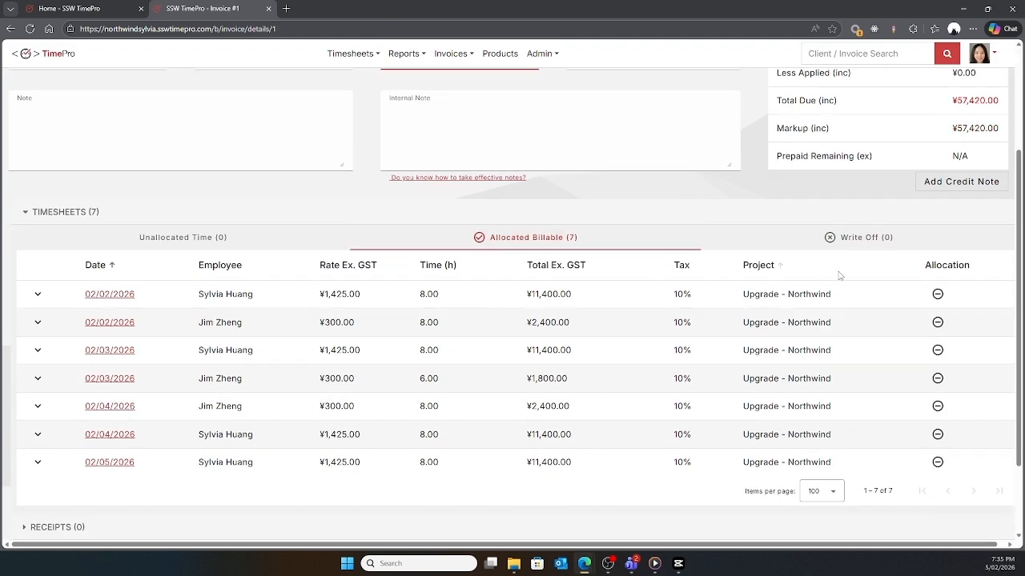
{"action": "scroll", "coordinate": [840, 276], "scroll_direction": "down", "scroll_amount": 1}
{"action": "scroll", "coordinate": [839, 276], "scroll_direction": "down", "scroll_amount": 1}
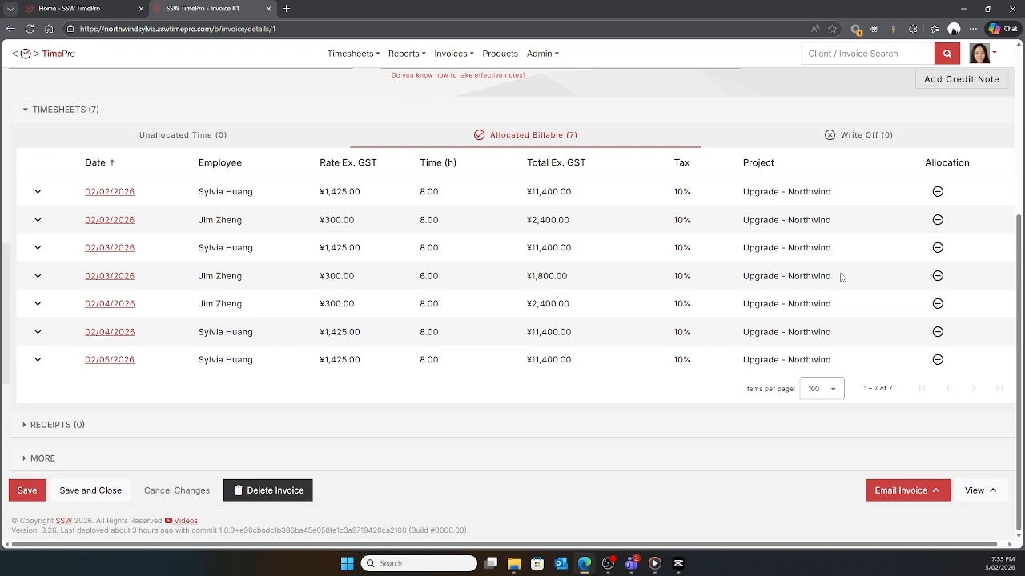
{"action": "left_click", "coordinate": [981, 495]}
{"action": "mouse_move", "coordinate": [983, 478]}
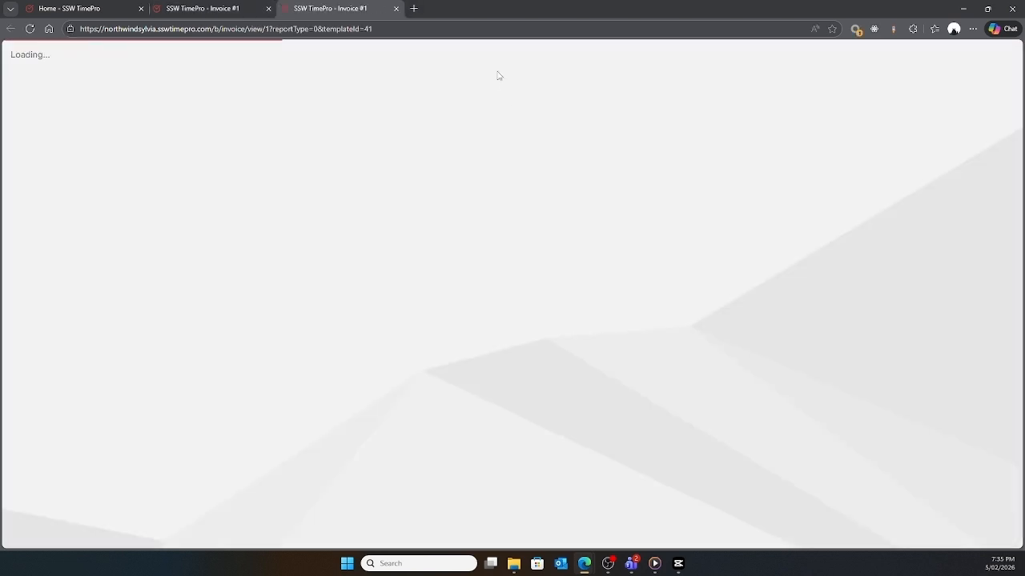
- Examine the Chinese PDF invoice's header details, time entries, hourly rates and line amounts
{"action": "scroll", "coordinate": [734, 190], "scroll_direction": "down", "scroll_amount": 2}
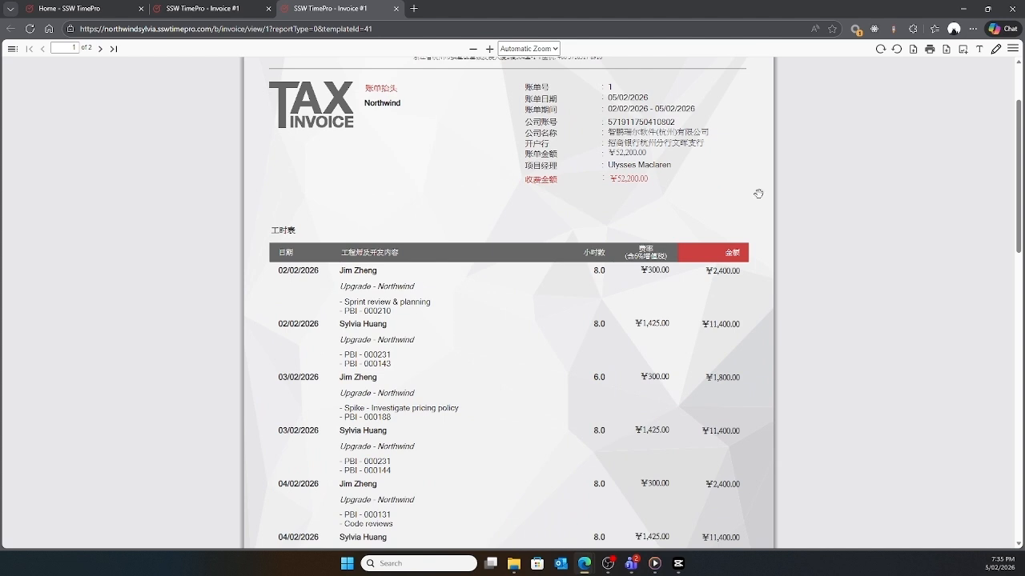
{"action": "scroll", "coordinate": [758, 194], "scroll_direction": "down", "scroll_amount": 1}
{"action": "scroll", "coordinate": [677, 276], "scroll_direction": "down", "scroll_amount": 3}
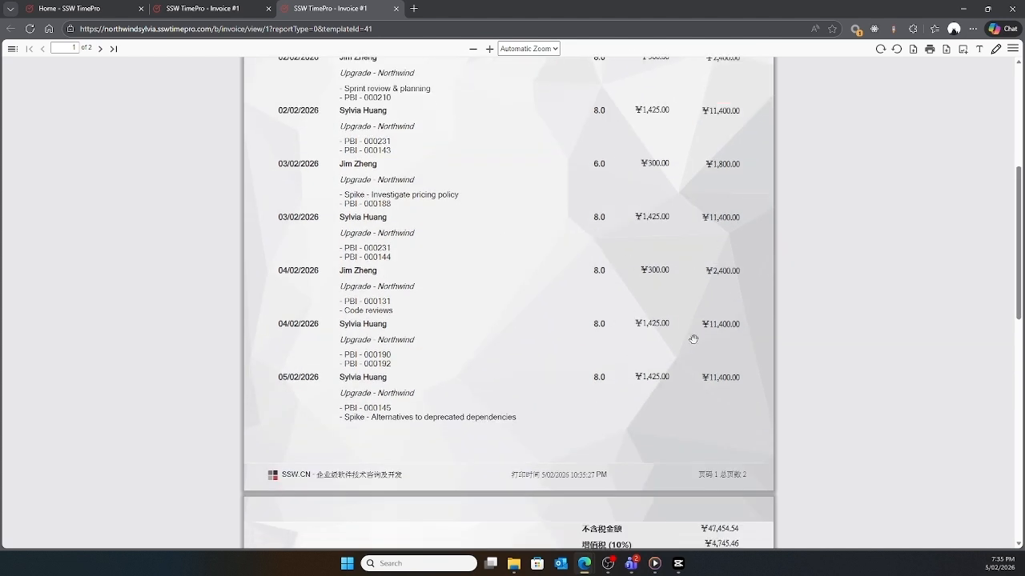
{"action": "scroll", "coordinate": [713, 291], "scroll_direction": "up", "scroll_amount": 3}
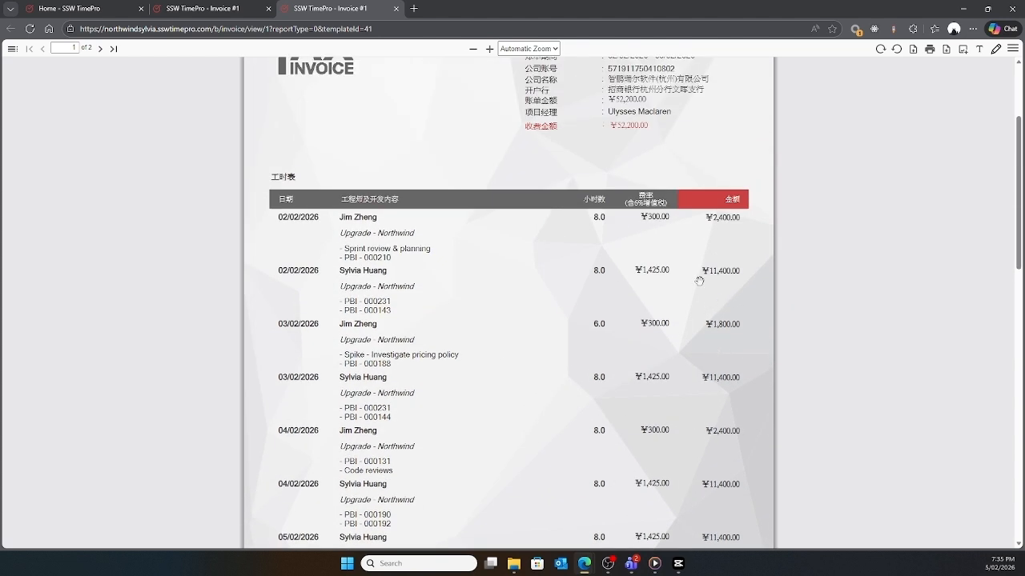
{"action": "scroll", "coordinate": [628, 392], "scroll_direction": "down", "scroll_amount": 2}
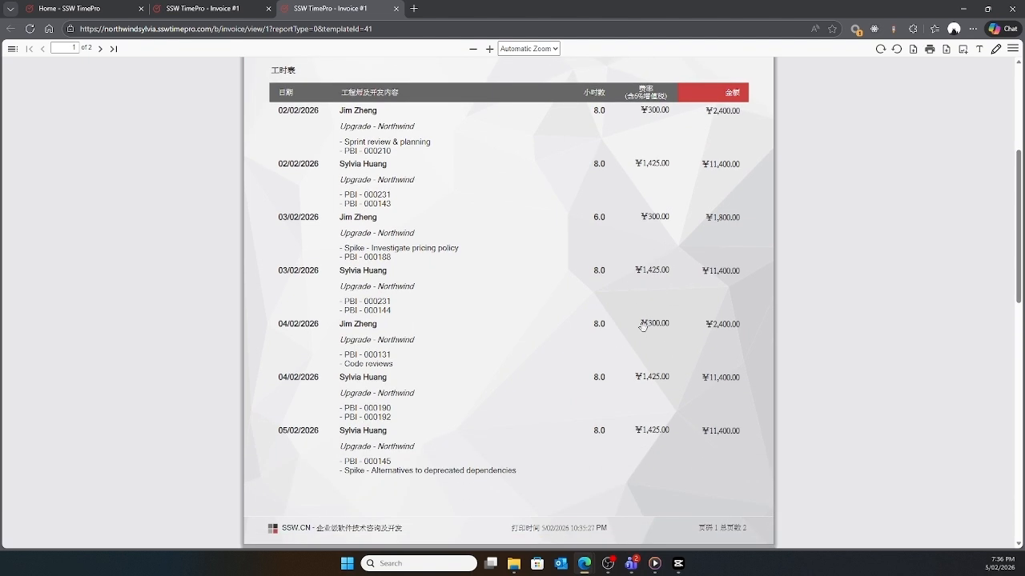
{"action": "scroll", "coordinate": [737, 371], "scroll_direction": "up", "scroll_amount": 1}
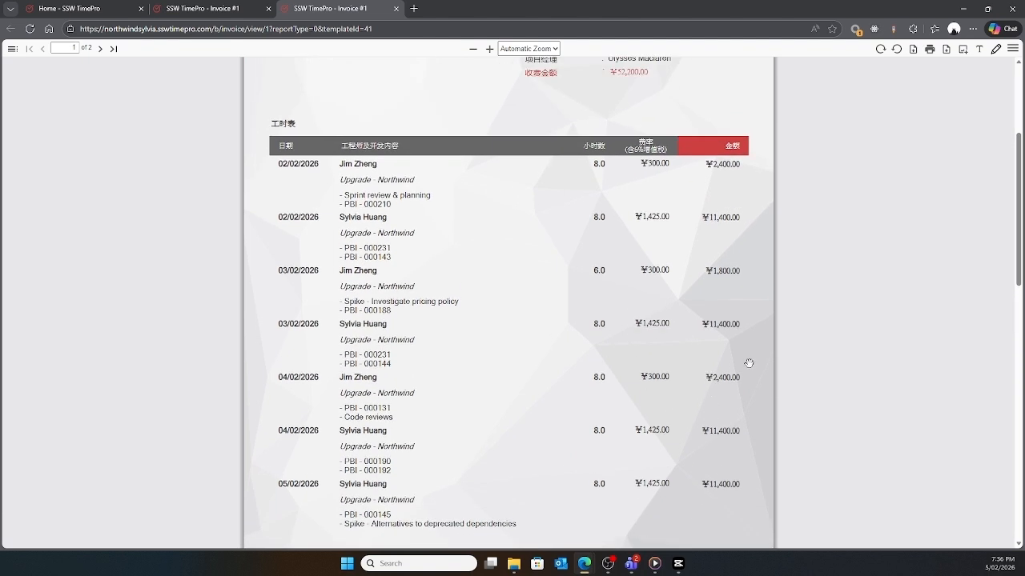
{"action": "scroll", "coordinate": [749, 363], "scroll_direction": "up", "scroll_amount": 2}
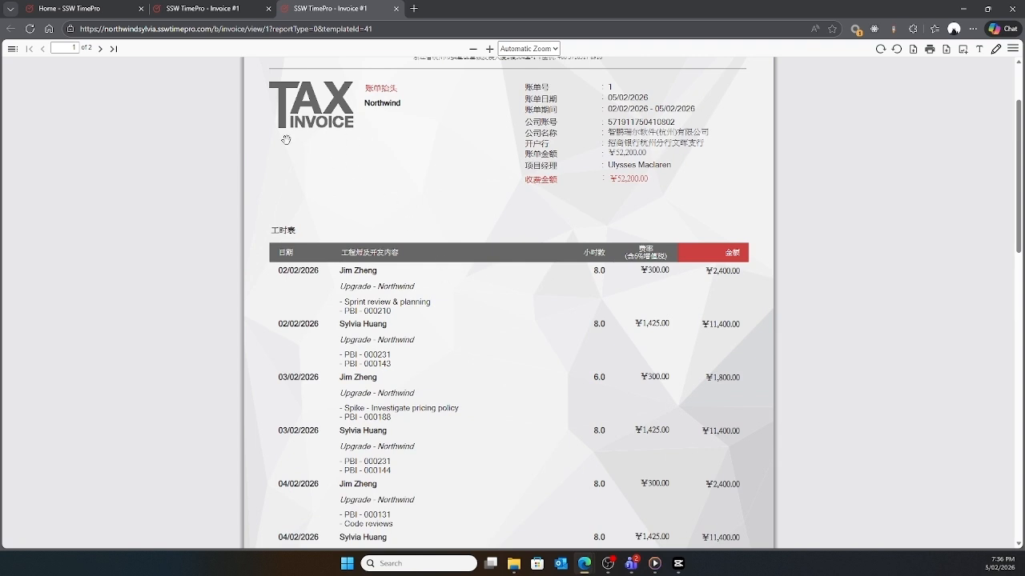
{"action": "scroll", "coordinate": [331, 175], "scroll_direction": "up", "scroll_amount": 1}
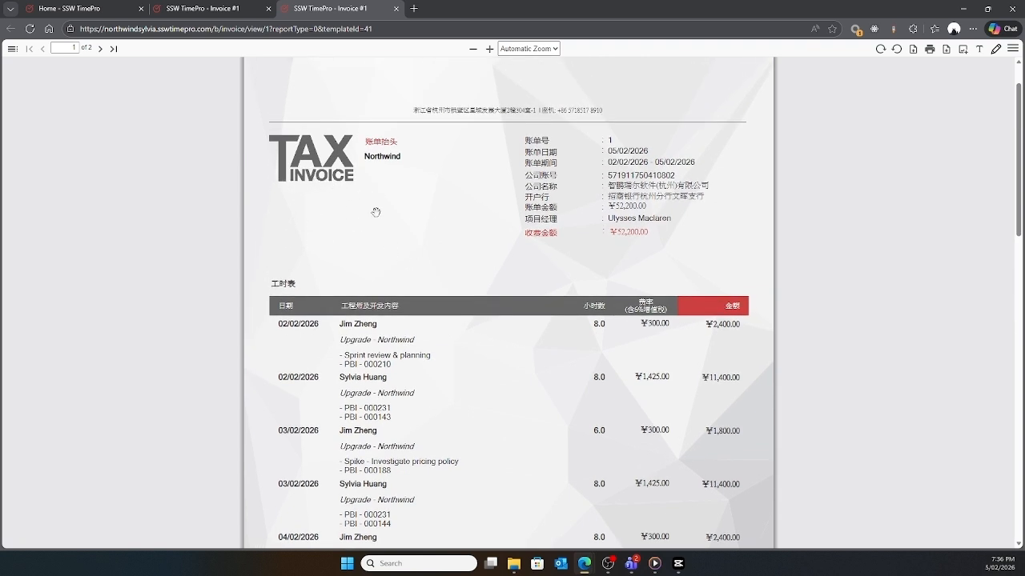
{"action": "scroll", "coordinate": [391, 212], "scroll_direction": "down", "scroll_amount": 1}
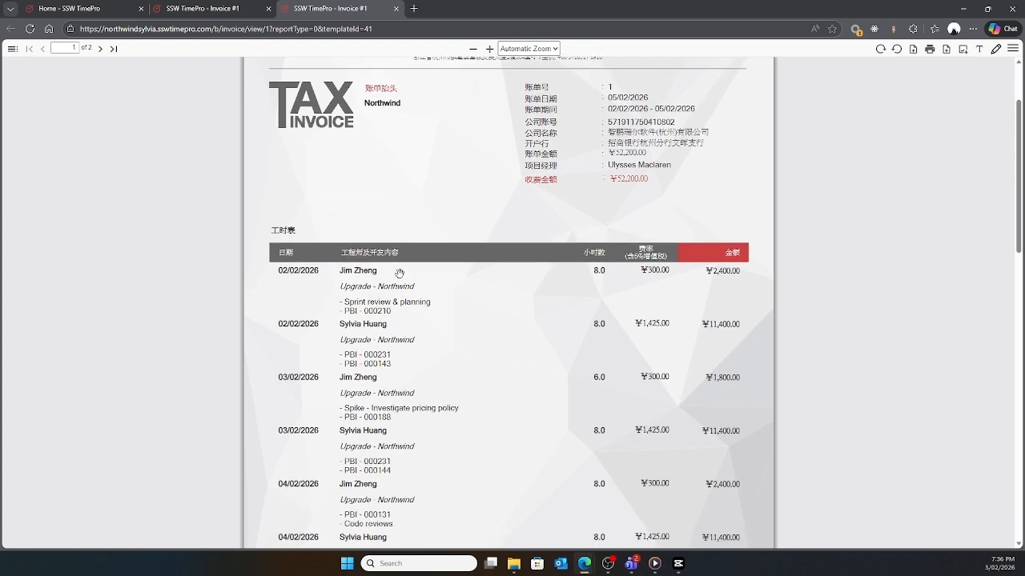